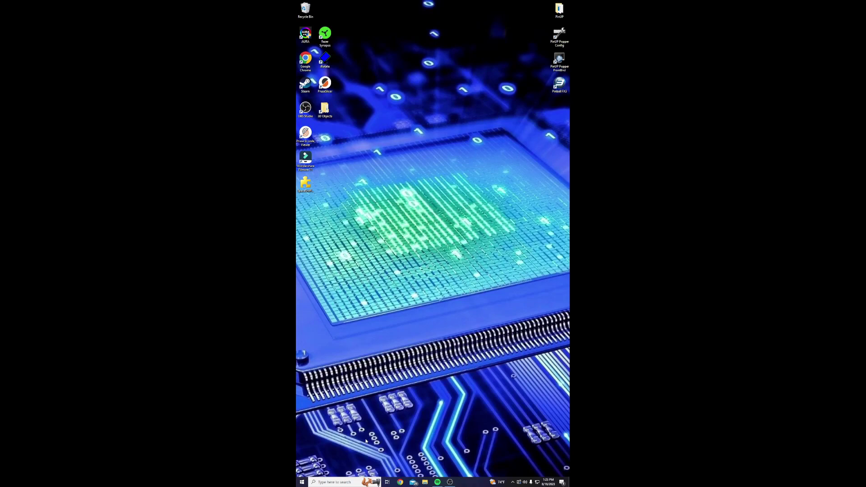
- Run joy.cpl to open the Windows Game Controllers panel
{"action": "right_click", "coordinate": [300, 483]}
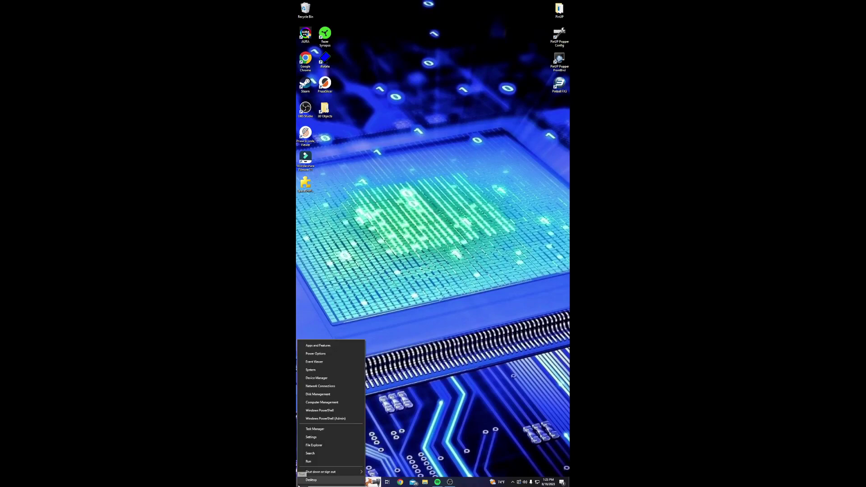
{"action": "left_click", "coordinate": [307, 461]}
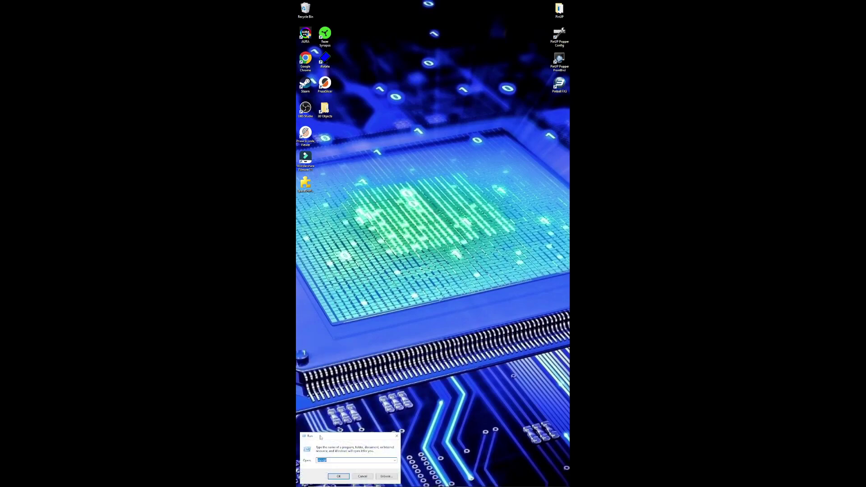
{"action": "left_click", "coordinate": [338, 476]}
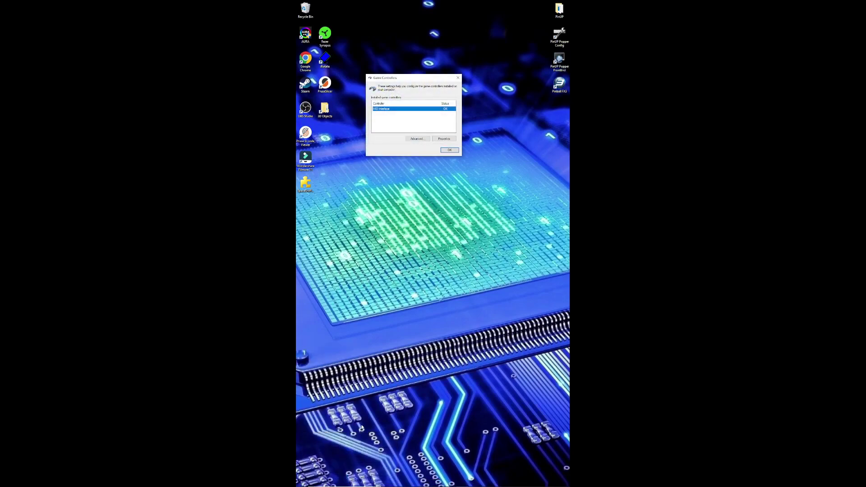
- Test the HID Interface gamepad, then close its properties and the Game Controllers panel
{"action": "double_click", "coordinate": [403, 109]}
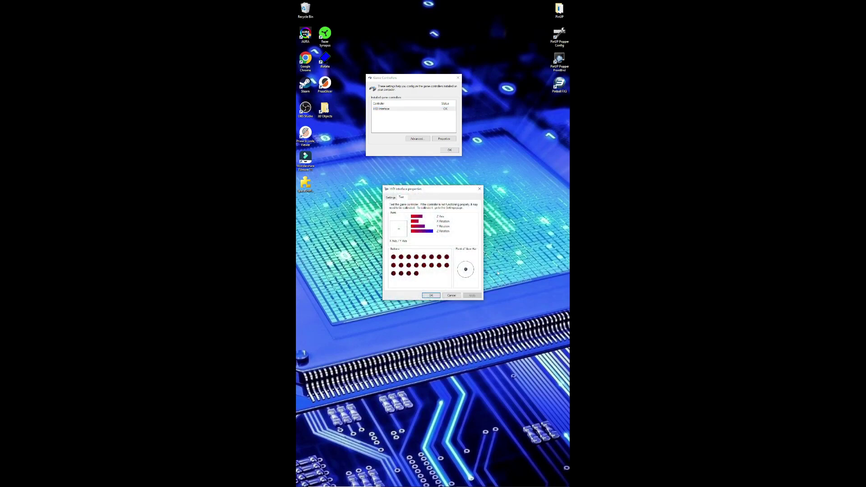
{"action": "left_click", "coordinate": [480, 189]}
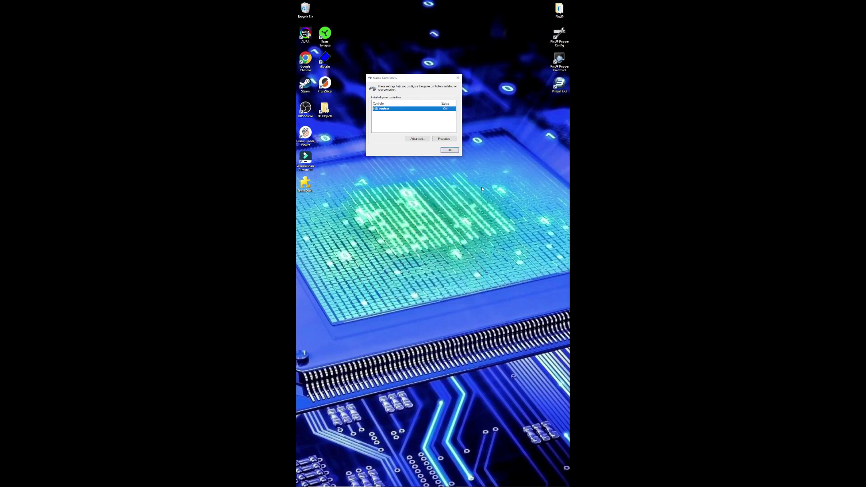
{"action": "left_click", "coordinate": [458, 78]}
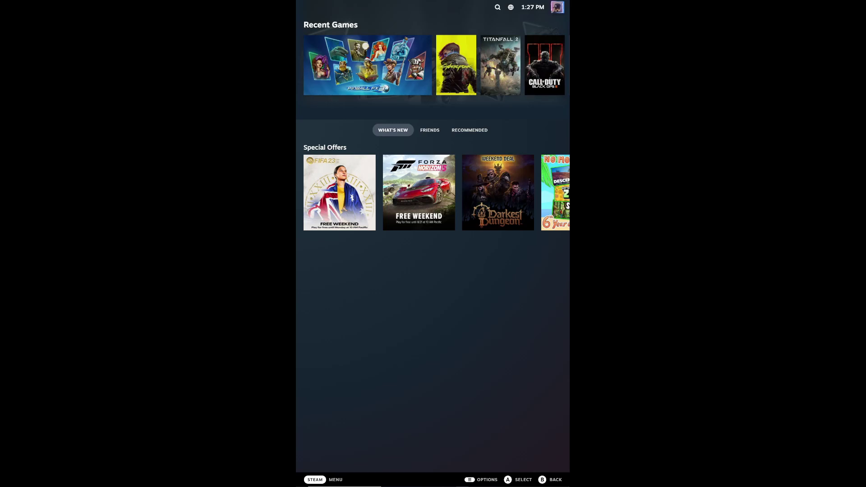
- Open Steam Settings and select the Controller section in the sidebar
{"action": "left_click", "coordinate": [336, 481]}
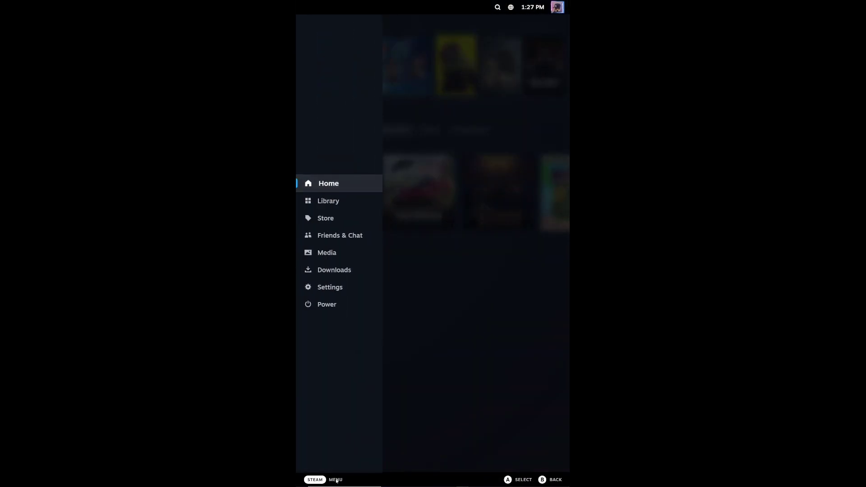
{"action": "left_click", "coordinate": [319, 293]}
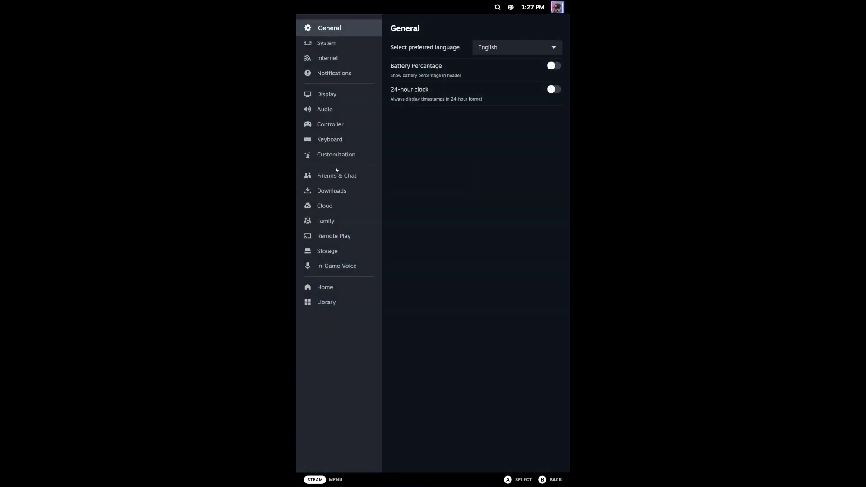
{"action": "left_click", "coordinate": [321, 127]}
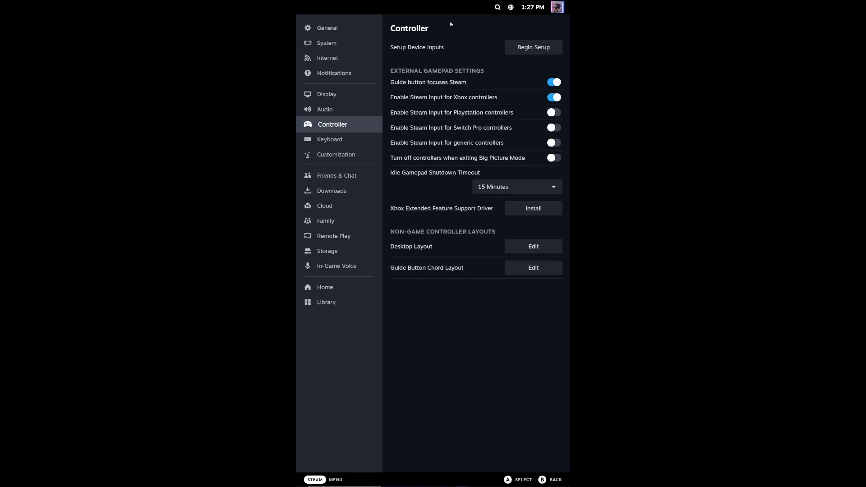
- Start the gamepad mapping and map the A, B, X, Y buttons and the d-pad directions
{"action": "left_click", "coordinate": [529, 44]}
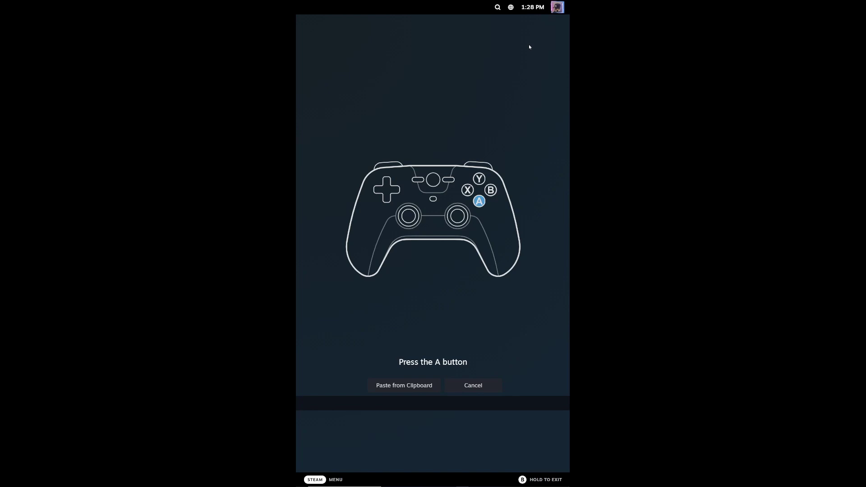
{"action": "key", "text": "Return"}
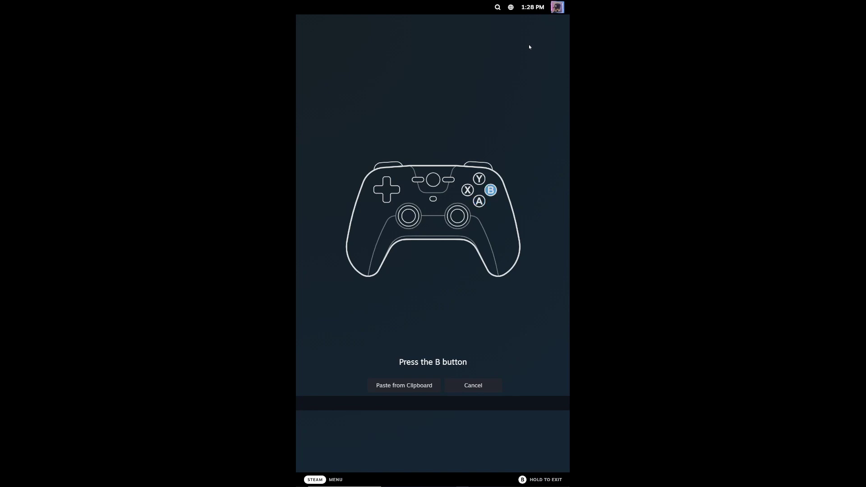
{"action": "key", "text": "Escape"}
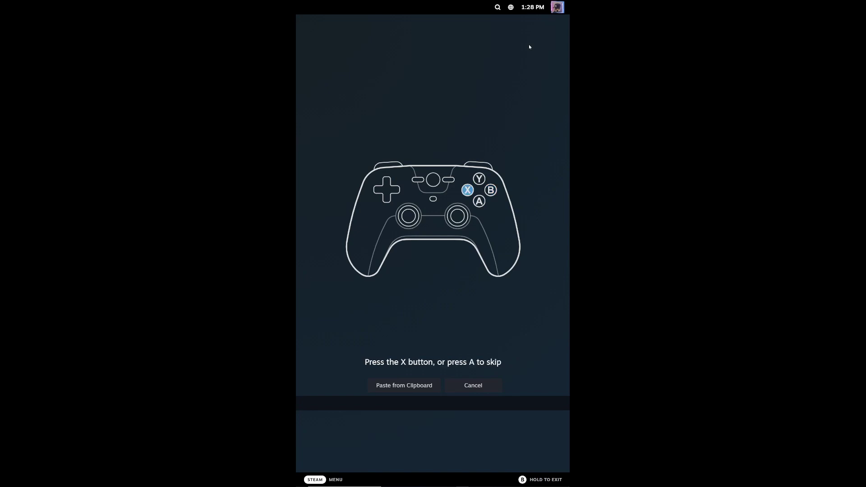
{"action": "key", "text": "x"}
{"action": "key", "text": "y"}
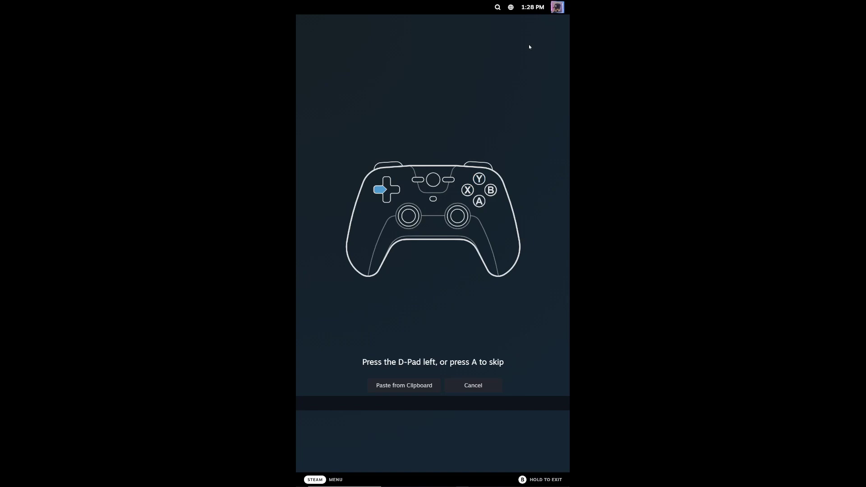
{"action": "key", "text": "Left"}
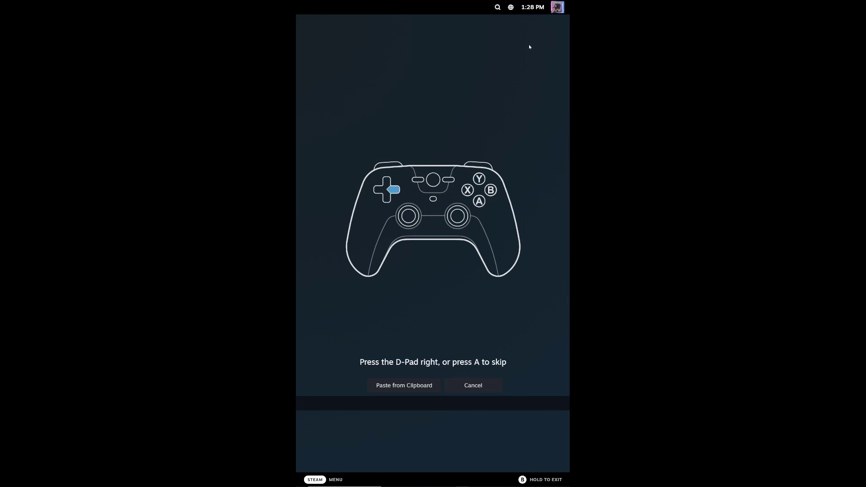
{"action": "key", "text": "Right"}
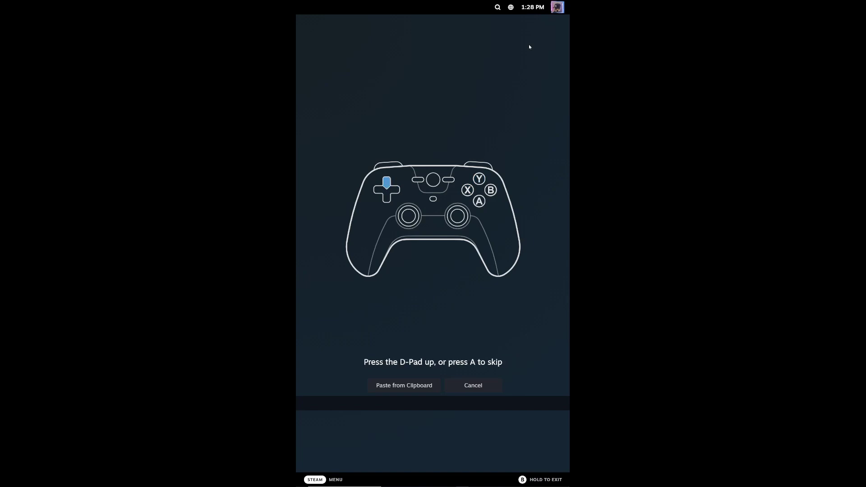
{"action": "key", "text": "Up"}
{"action": "key", "text": "Down"}
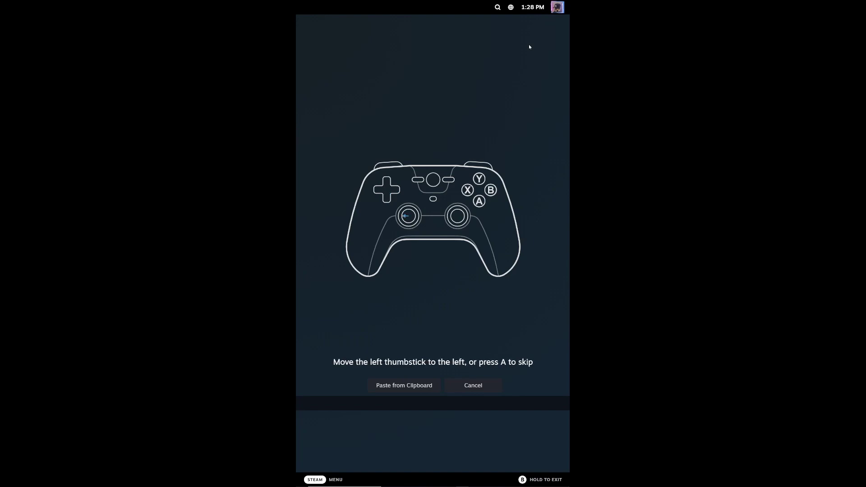
- Map the left thumbstick's four directions and L3 click, then right stick left, right and up
{"action": "key", "text": "Left"}
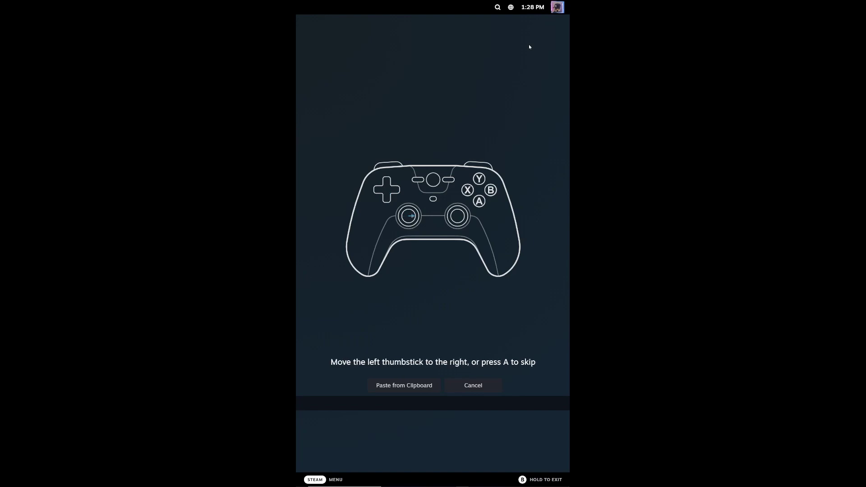
{"action": "key", "text": "Right"}
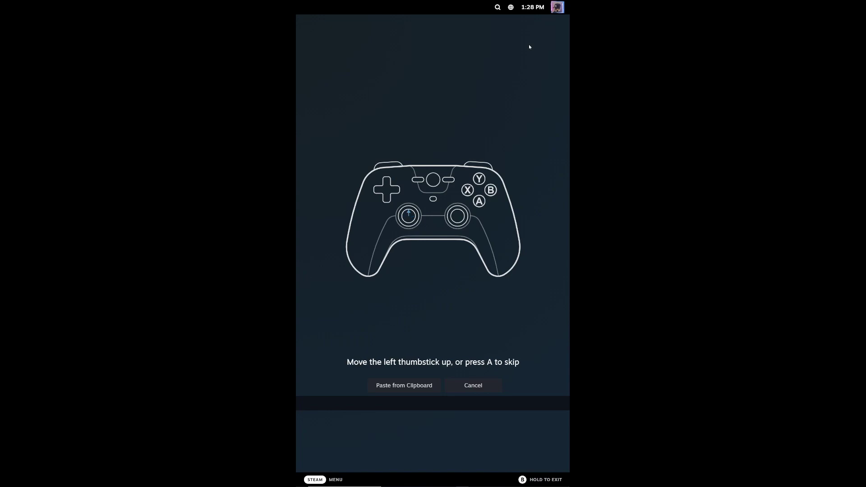
{"action": "key", "text": "Up"}
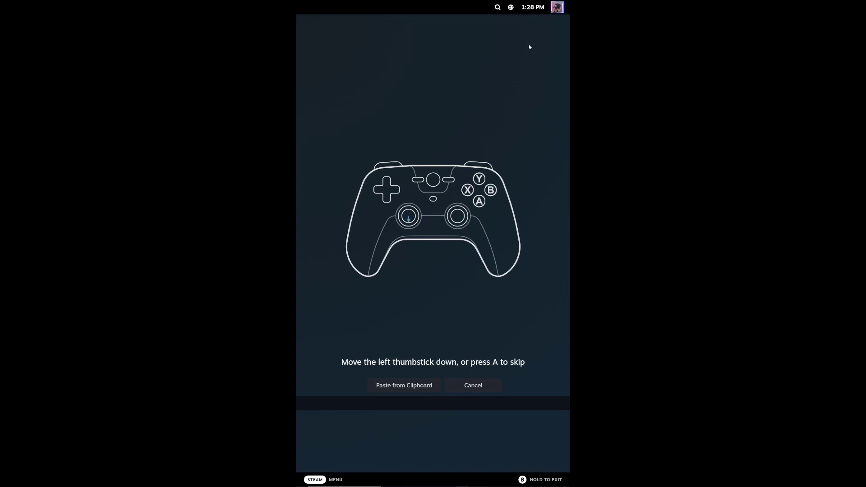
{"action": "key", "text": "Down"}
{"action": "key", "text": "Return"}
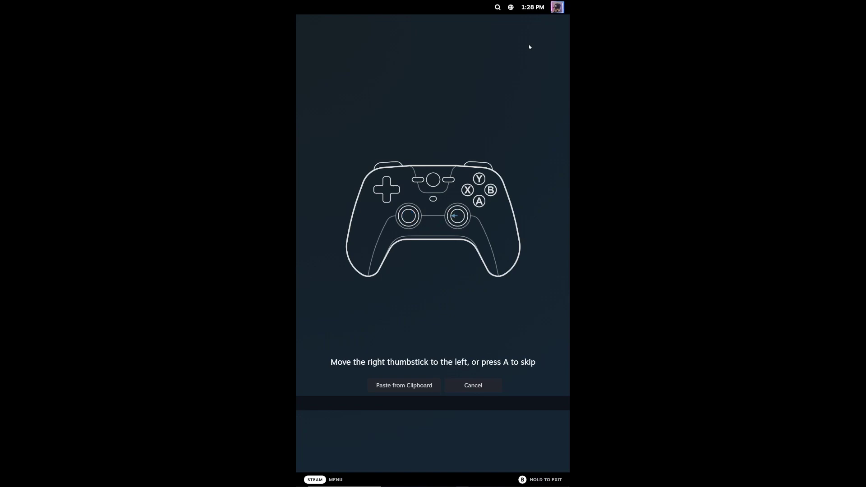
{"action": "key", "text": "Left"}
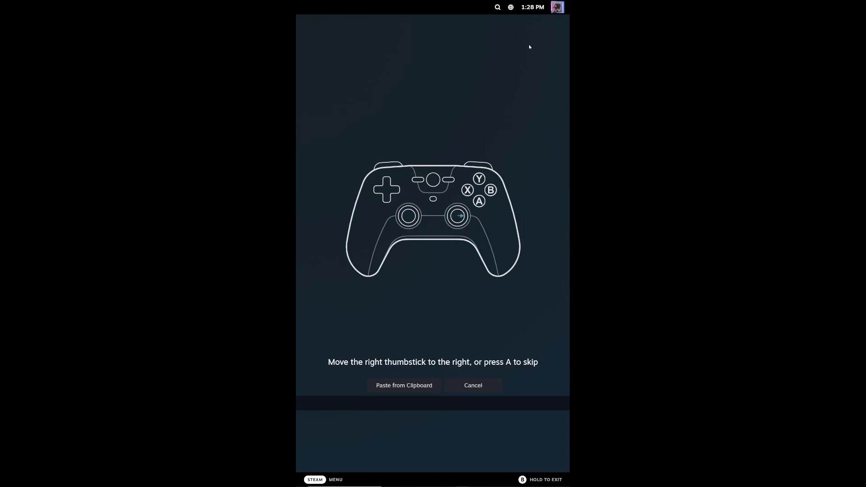
{"action": "key", "text": "Right"}
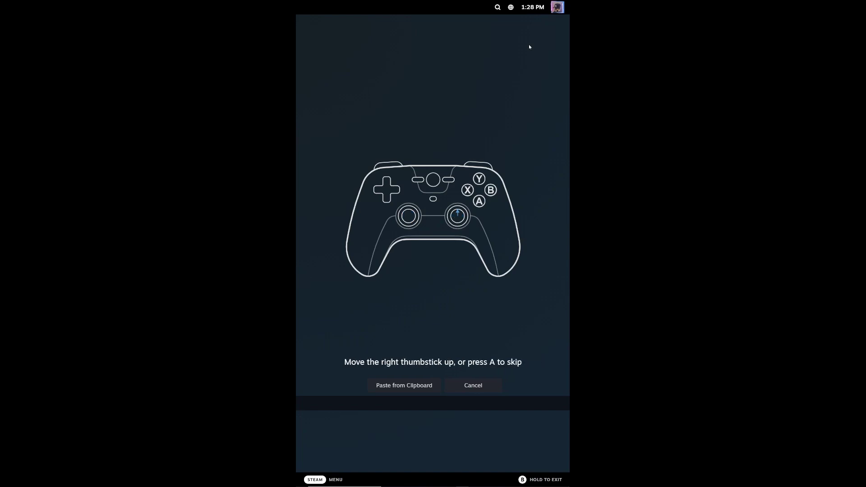
{"action": "key", "text": "Up"}
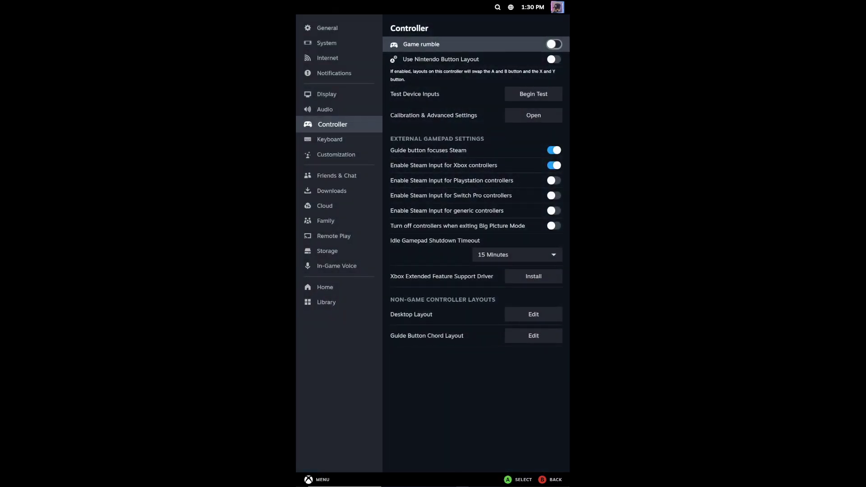
- Back out of Controller settings to the Big Picture Home screen
{"action": "key", "text": "Left"}
{"action": "key", "text": "Escape"}
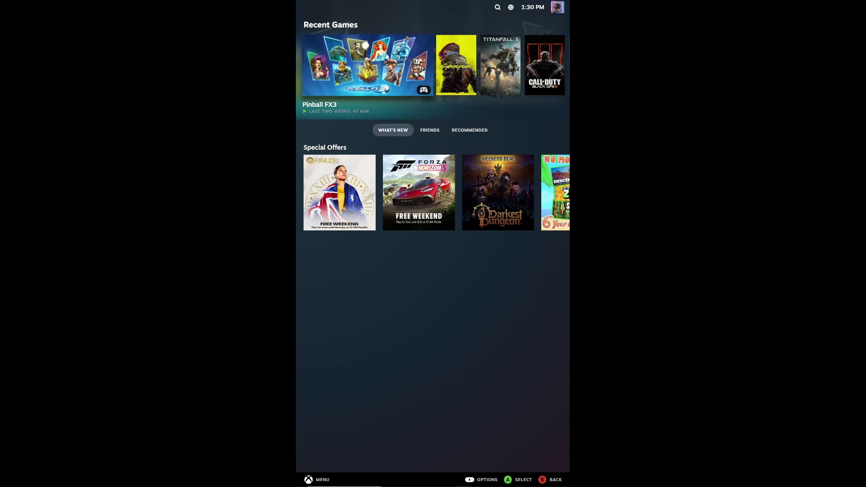
- Open Pinball FX3 from Recent Games and press Play
{"action": "left_click", "coordinate": [359, 67]}
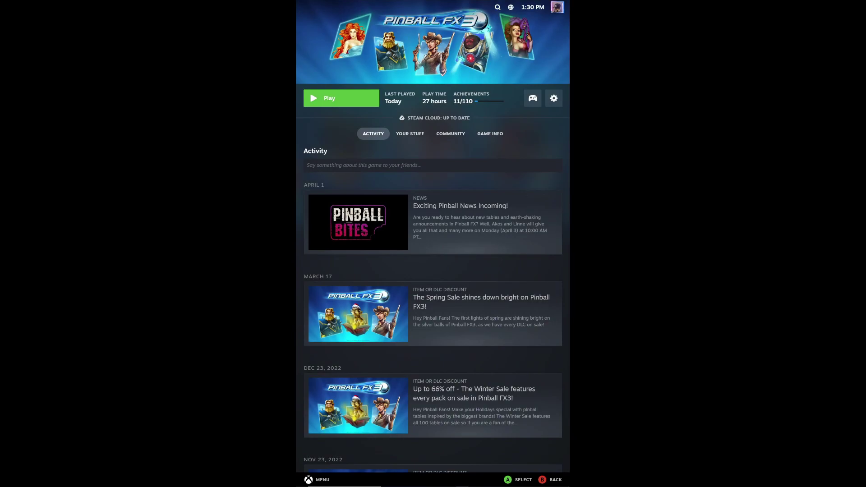
{"action": "left_click", "coordinate": [328, 96]}
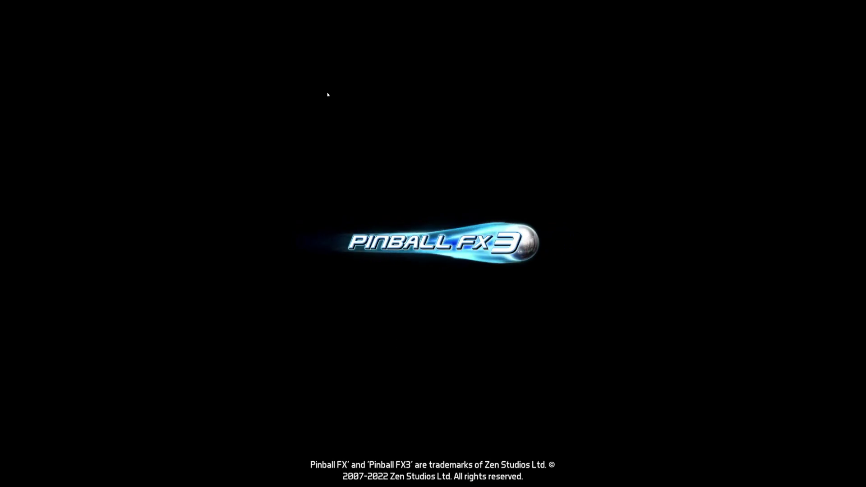
- Skip the title screen, view the Options Controls bindings, then return to the main menu
{"action": "key", "text": "Return"}
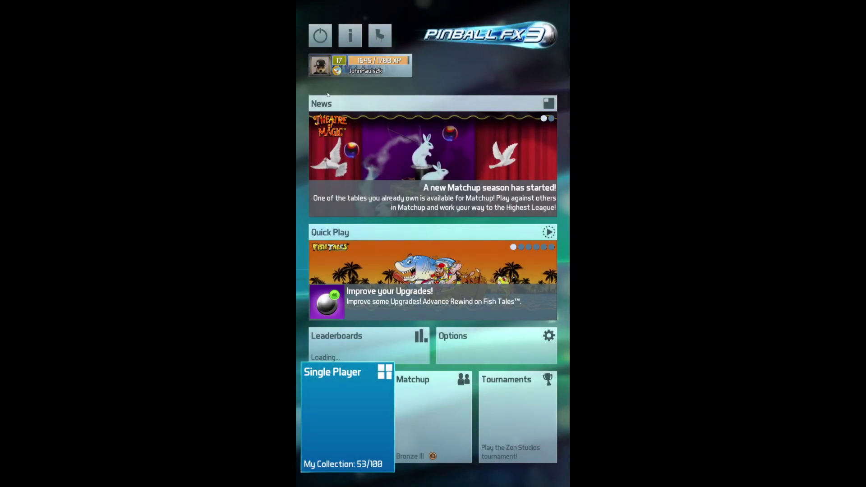
{"action": "left_click", "coordinate": [523, 350]}
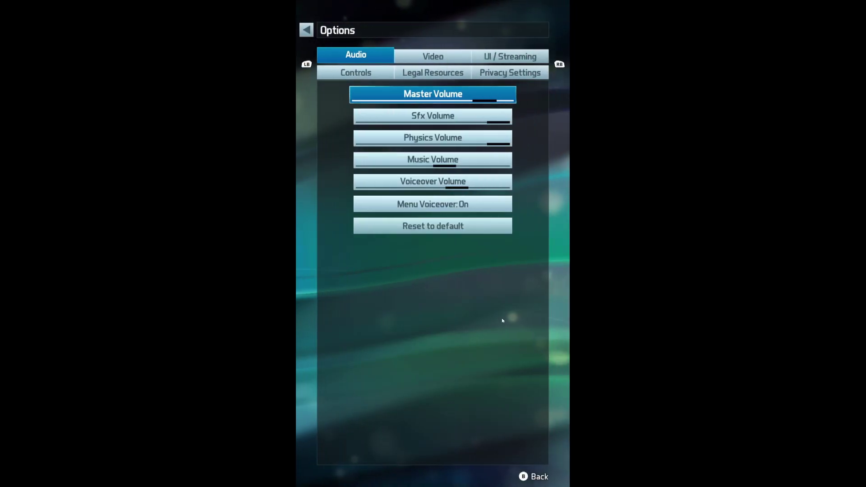
{"action": "left_click", "coordinate": [346, 73]}
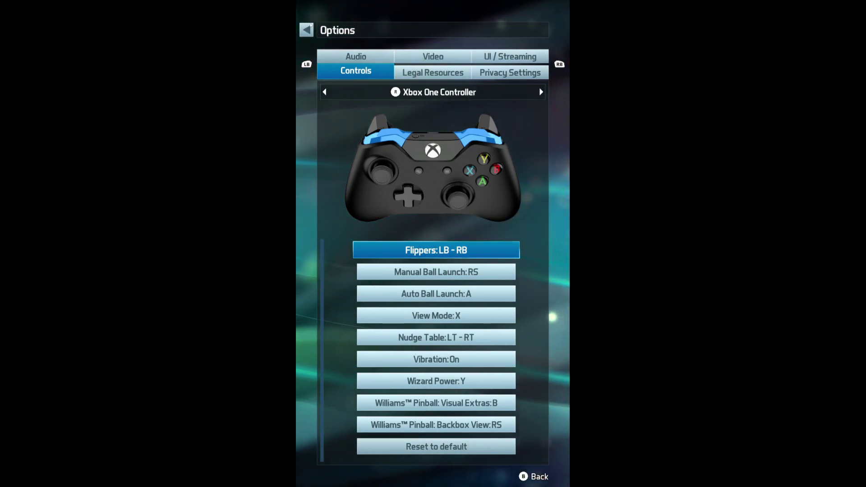
{"action": "key", "text": "Escape"}
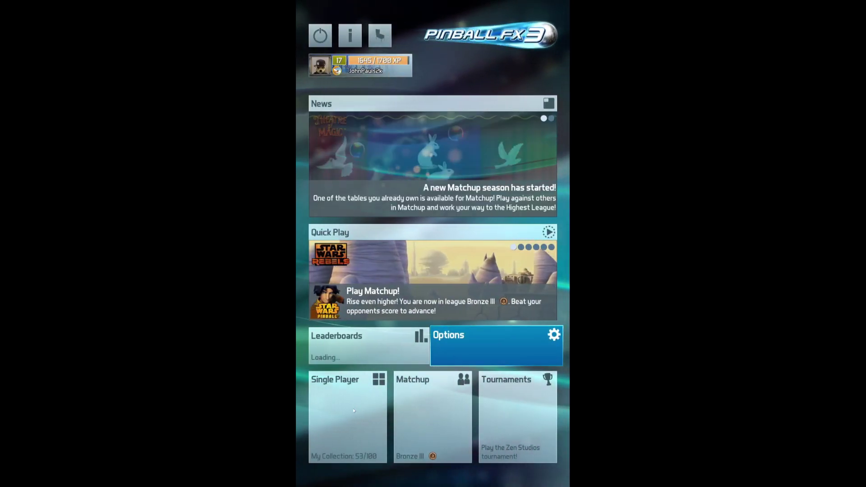
- Open Single Player and select the Doctor Strange table in the Marvel group
{"action": "left_click", "coordinate": [353, 411]}
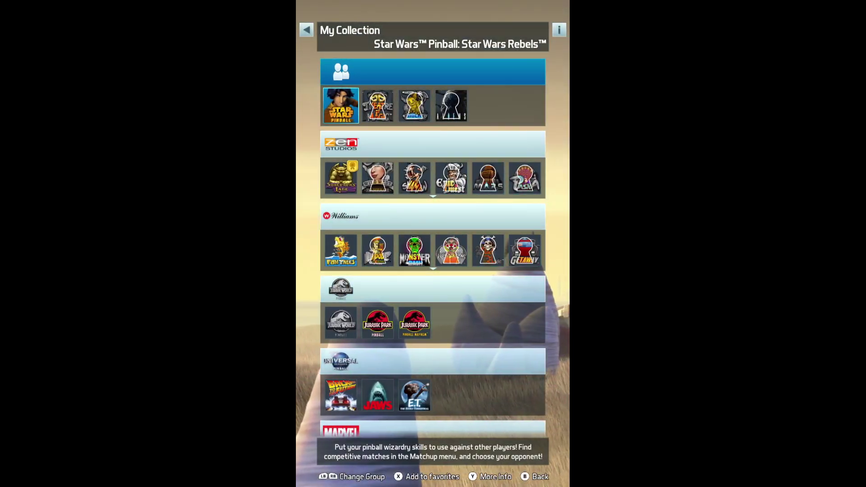
{"action": "key", "text": "Down"}
{"action": "key", "text": "Down"}
{"action": "key", "text": "Down"}
{"action": "key", "text": "Down"}
{"action": "key", "text": "Down"}
{"action": "key", "text": "Right"}
{"action": "key", "text": "Down"}
{"action": "key", "text": "Left"}
{"action": "key", "text": "Left"}
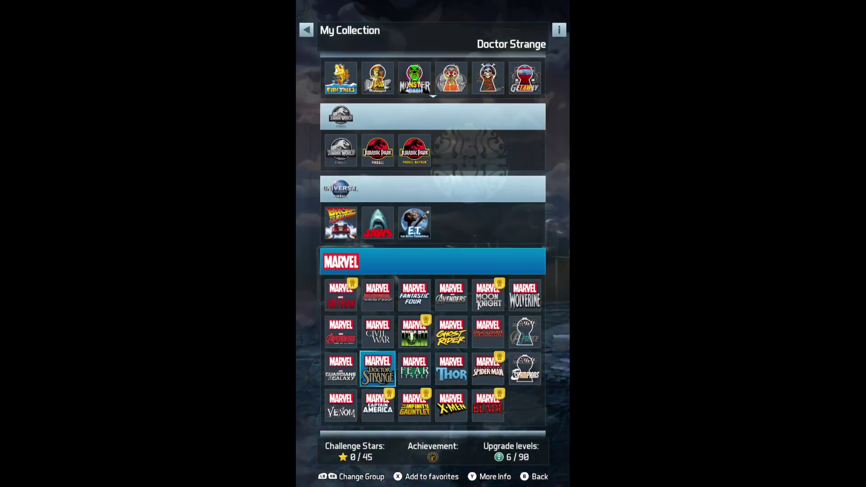
{"action": "key", "text": "Return"}
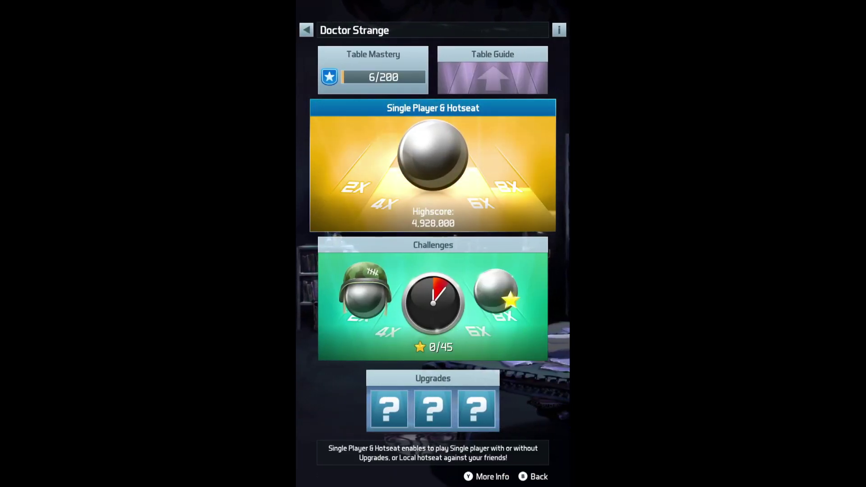